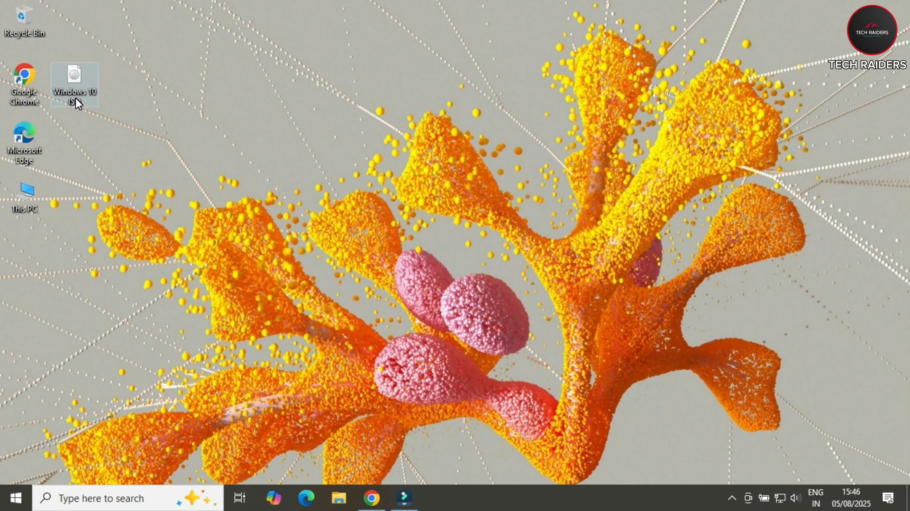
# Step: In Chrome, search for "power iso download", open PowerISO's download page and check the recent download history before closing the browser
pyautogui.click(371, 498)
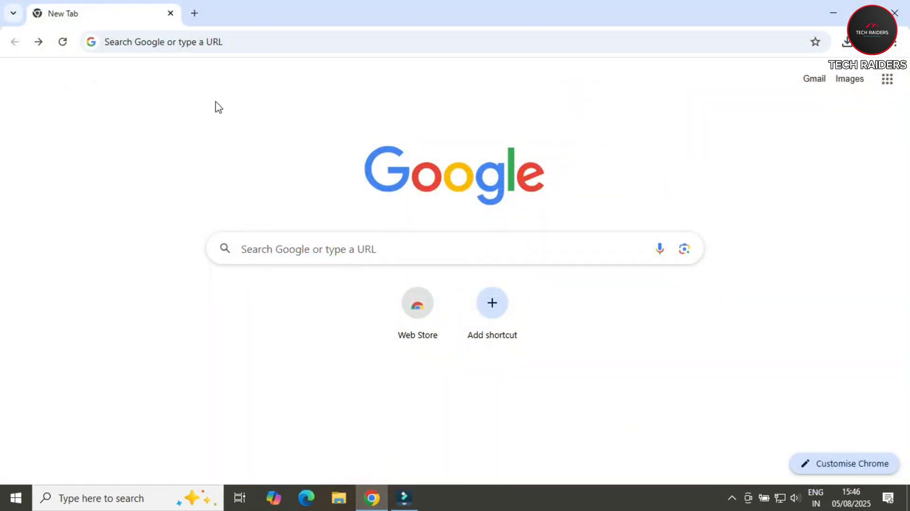
pyautogui.click(165, 41)
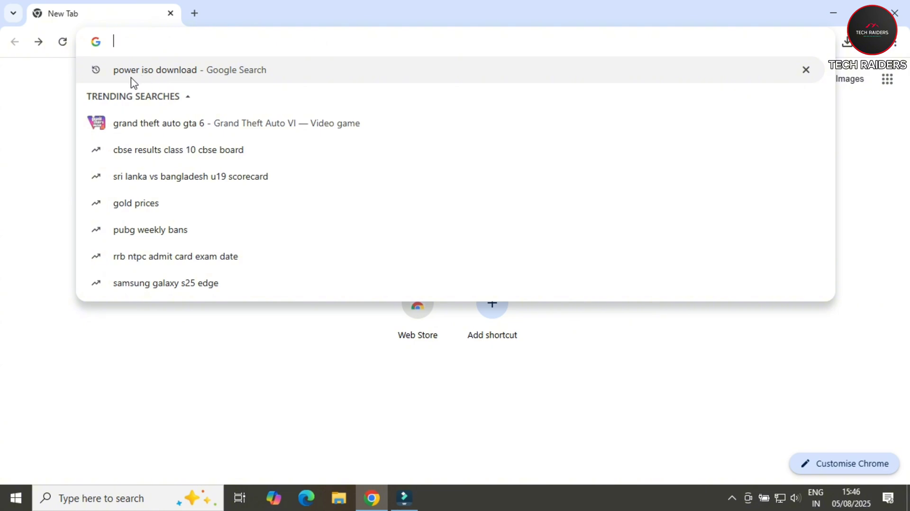
pyautogui.click(145, 73)
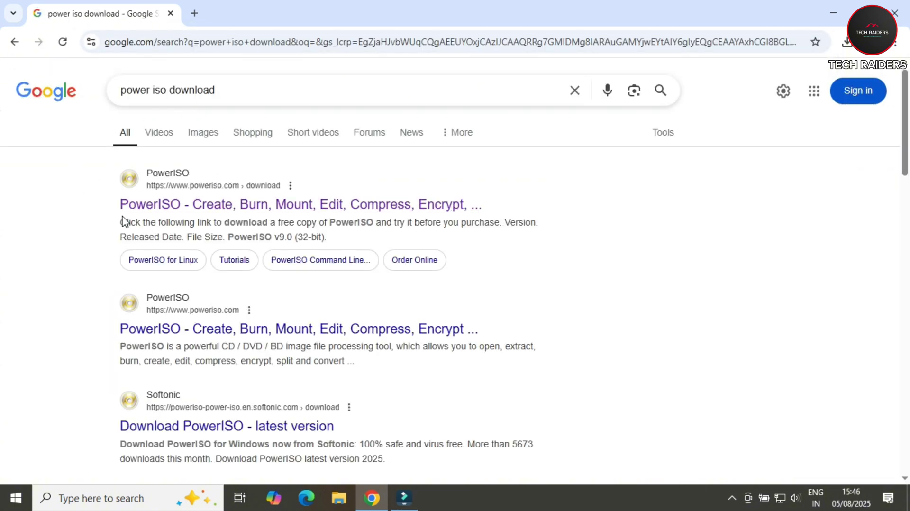
pyautogui.click(152, 204)
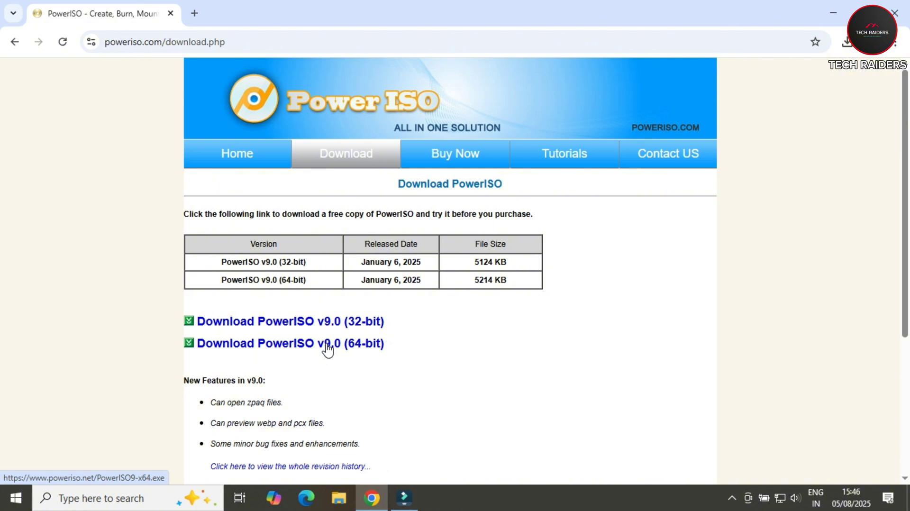
pyautogui.click(847, 43)
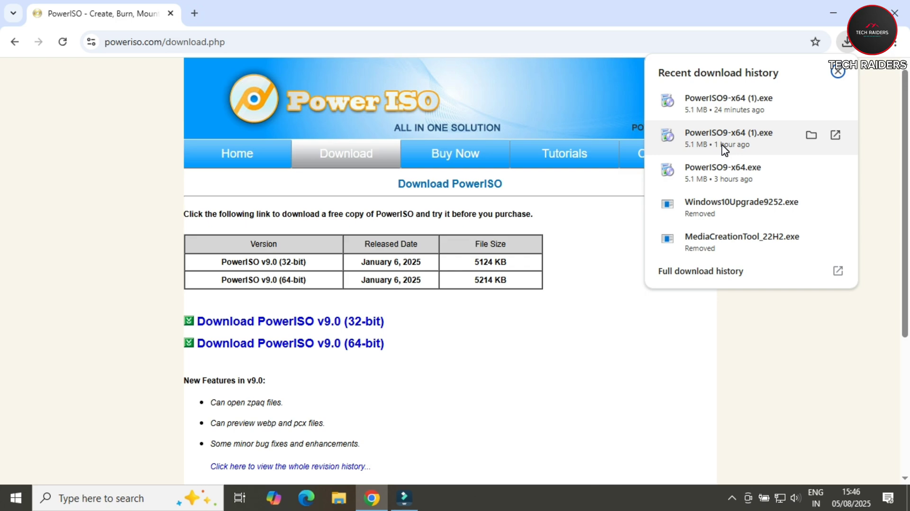
pyautogui.click(894, 13)
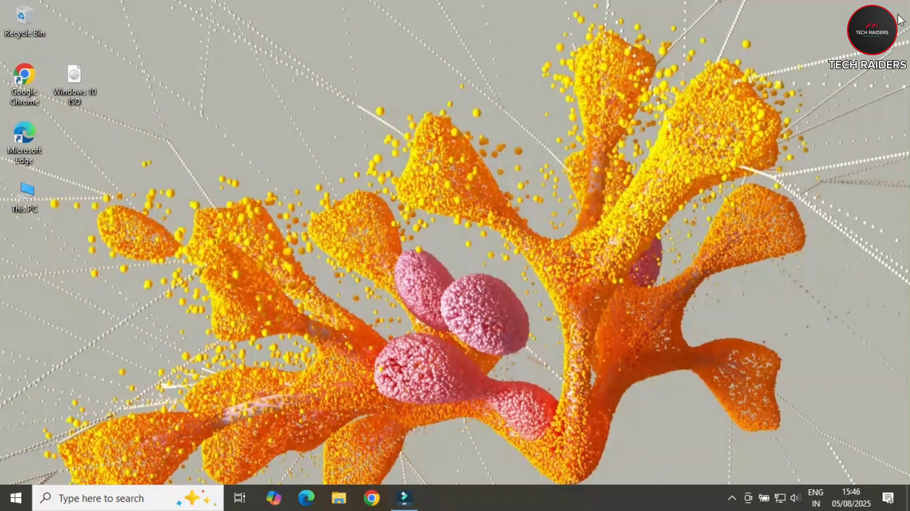
# Step: Open the Downloads folder from This PC and launch the PowerISO9-x64 (1) installer
pyautogui.doubleClick(30, 197)
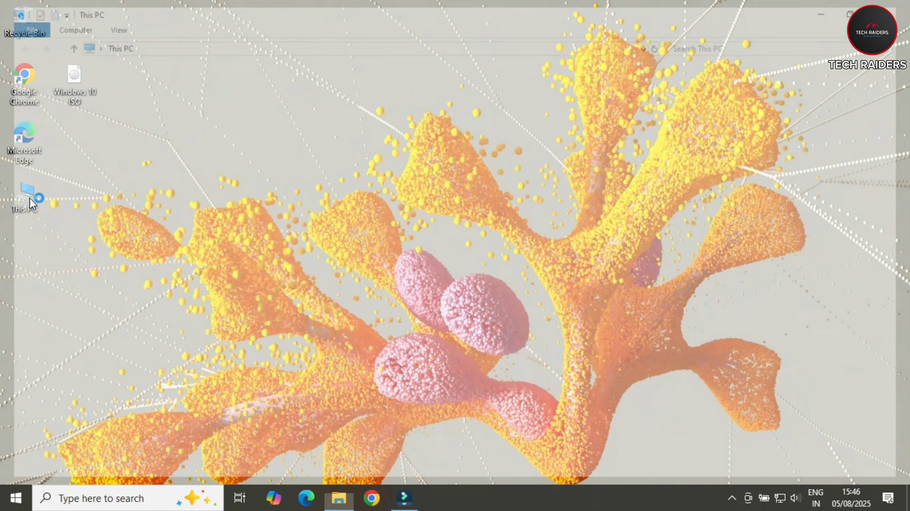
pyautogui.click(60, 108)
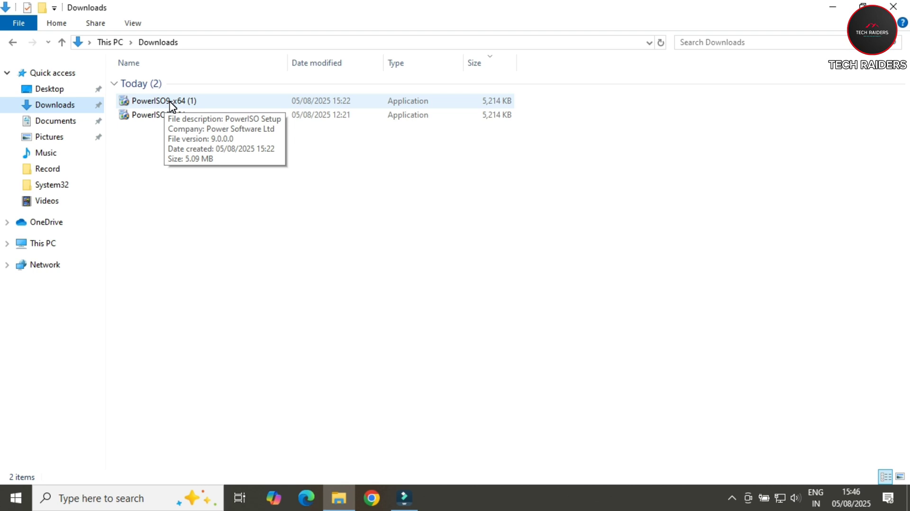
pyautogui.click(183, 102)
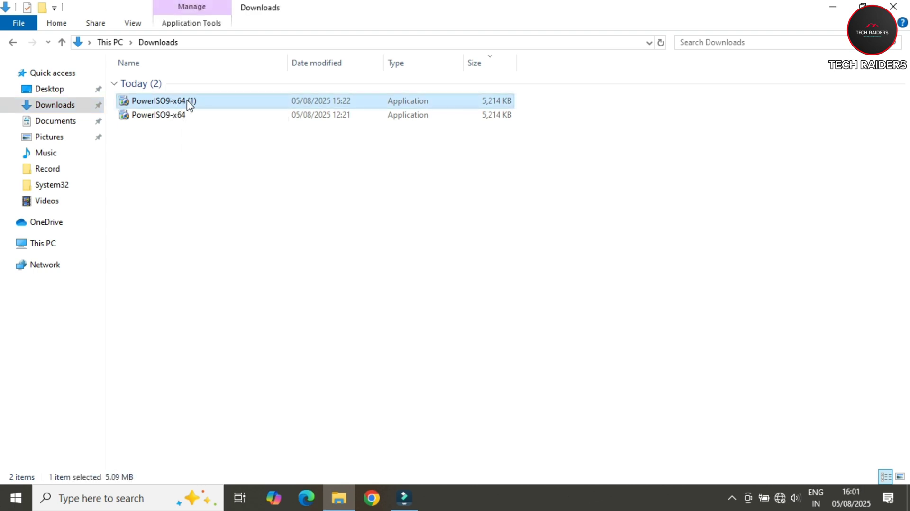
pyautogui.rightClick(190, 103)
pyautogui.click(217, 112)
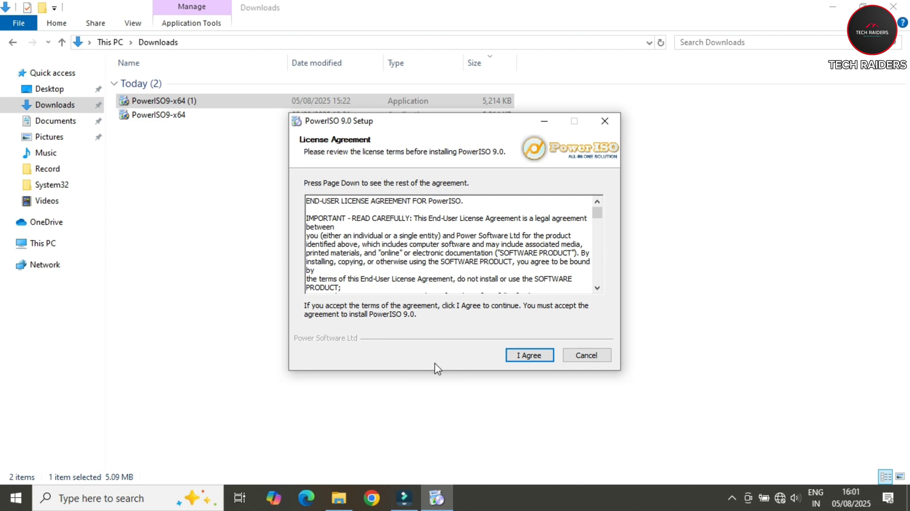
# Step: Accept the license and install PowerISO 9.0 in C:\Program Files\PowerISO with the default associations, closing the setup and leftover windows
pyautogui.click(526, 357)
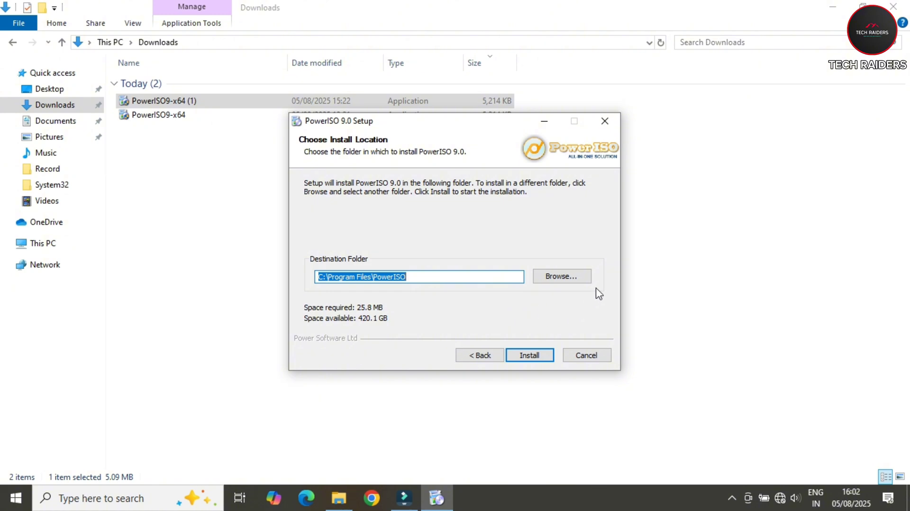
pyautogui.click(527, 355)
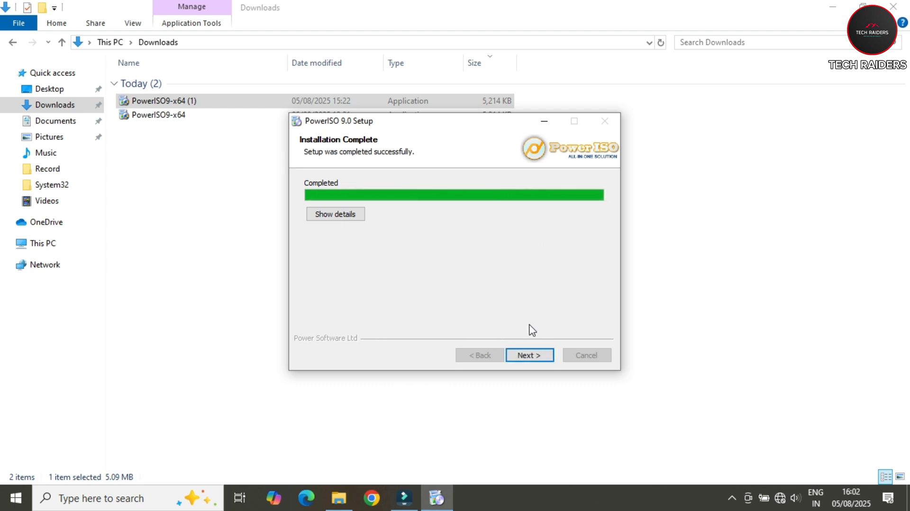
pyautogui.click(533, 359)
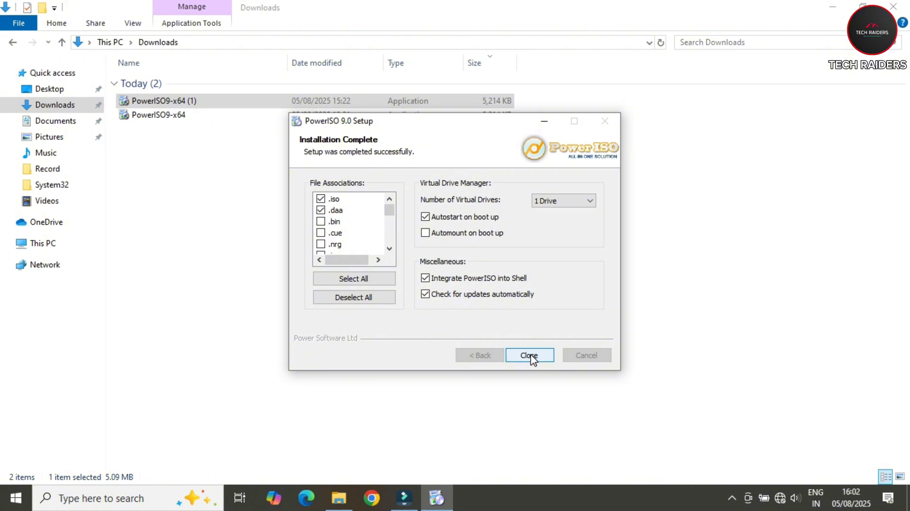
pyautogui.click(533, 358)
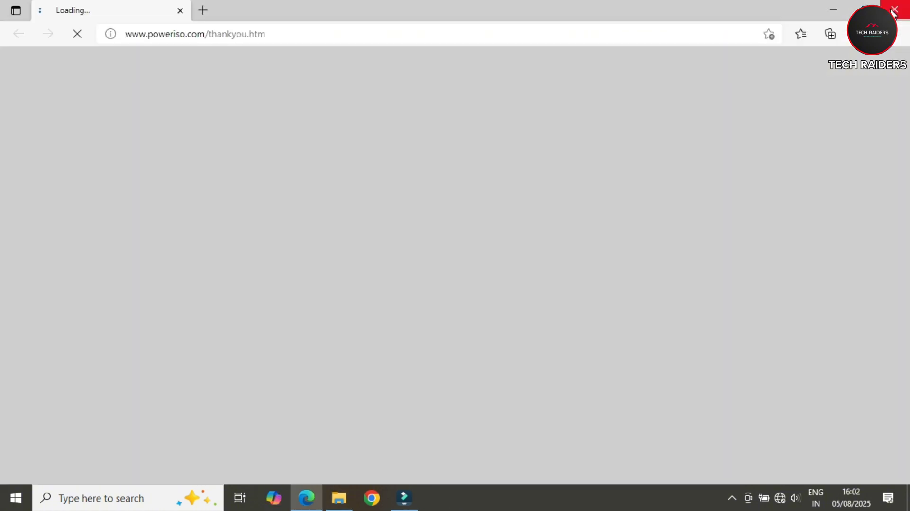
pyautogui.click(893, 8)
pyautogui.click(892, 6)
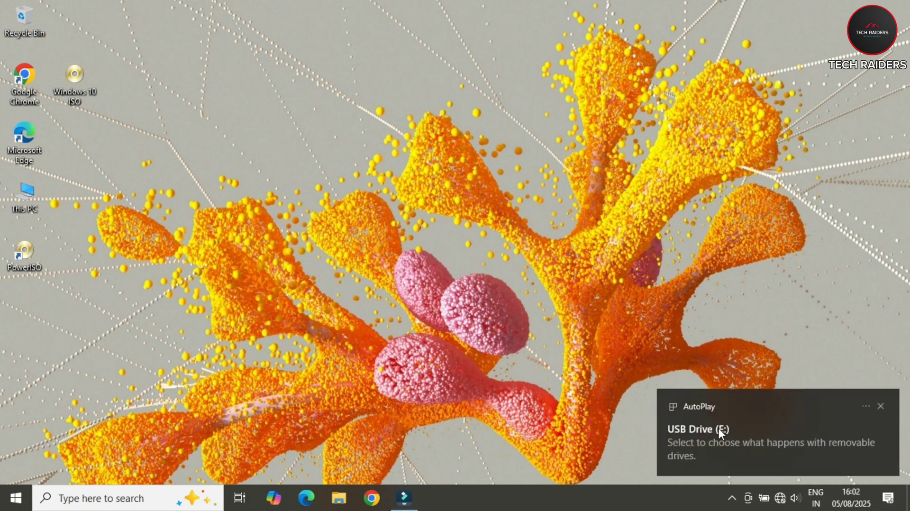
# Step: Open the format options for USB Drive (E:) in This PC and close the window after checking the drive
pyautogui.doubleClick(23, 197)
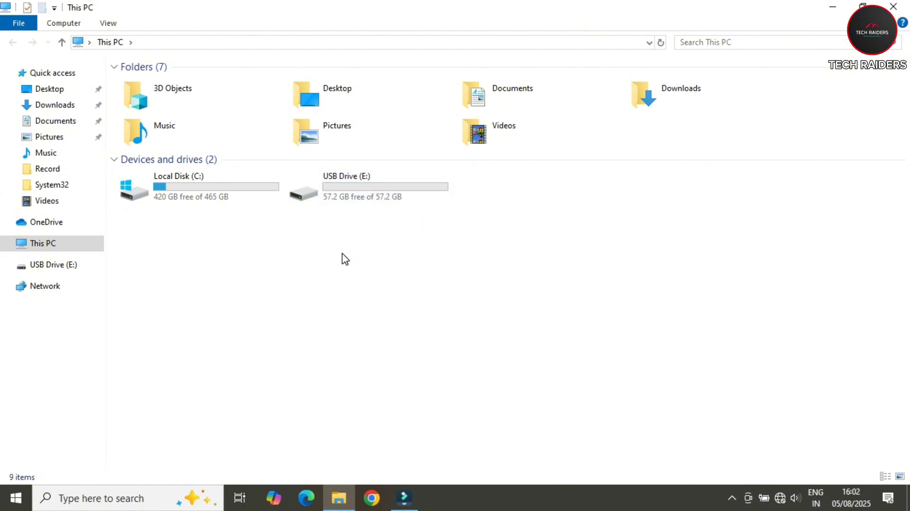
pyautogui.rightClick(357, 188)
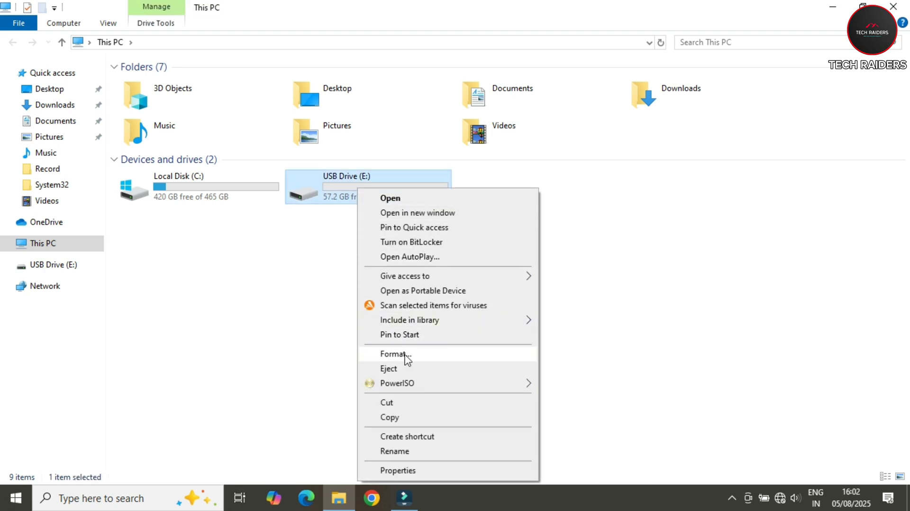
pyautogui.click(405, 359)
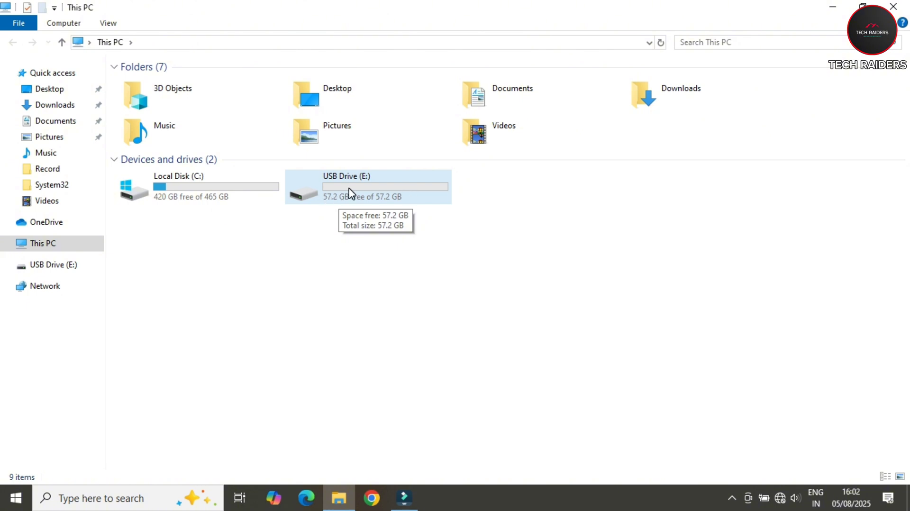
pyautogui.click(893, 6)
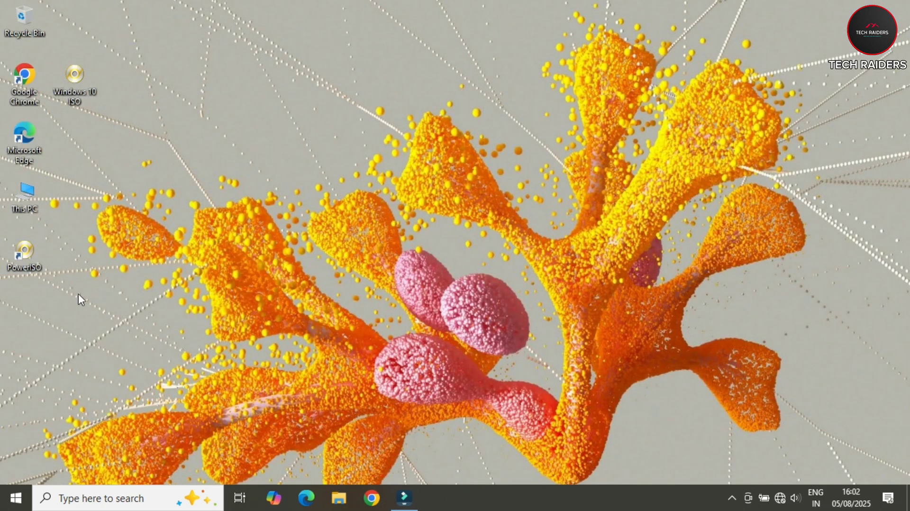
# Step: Start the PowerISO trial version and open its Create bootable USB drive tool with administrator rights
pyautogui.doubleClick(36, 251)
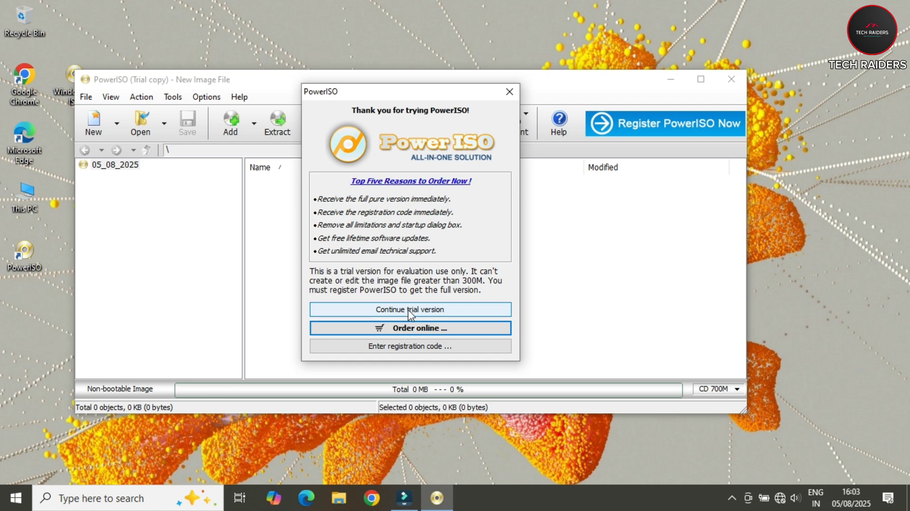
pyautogui.click(412, 310)
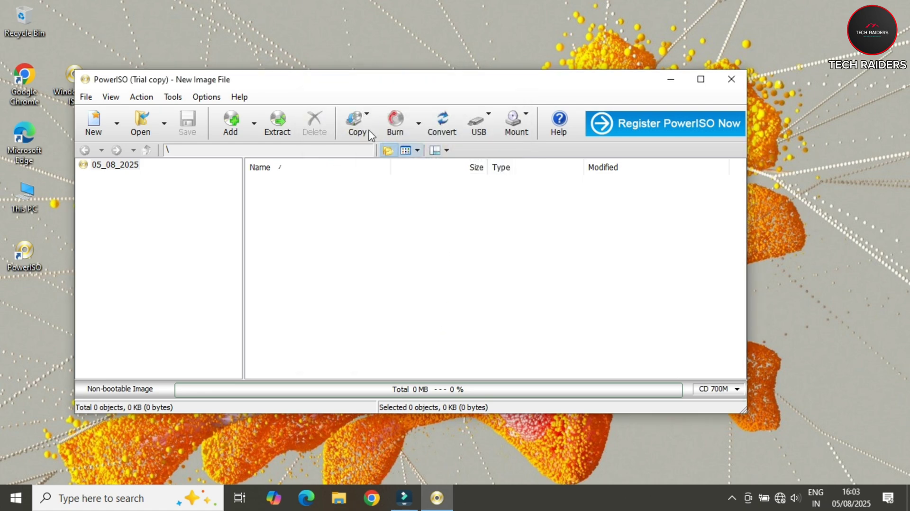
pyautogui.click(174, 97)
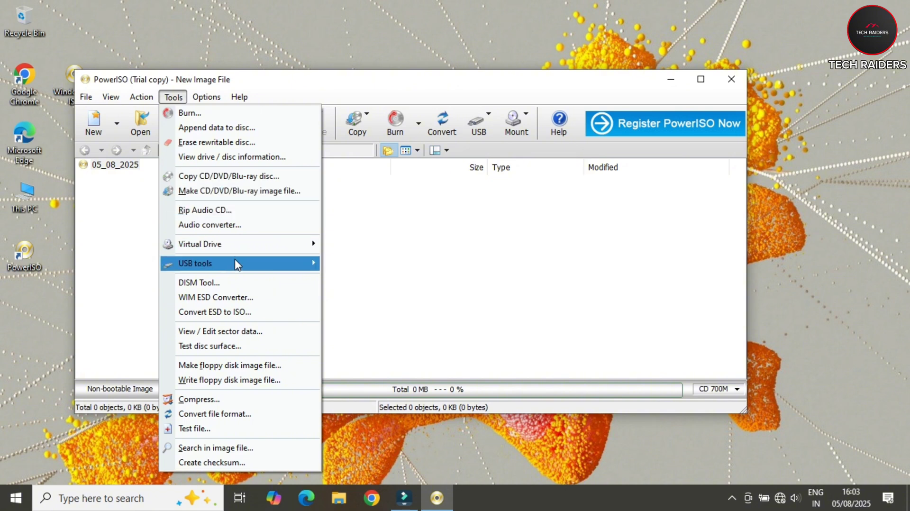
pyautogui.moveTo(220, 262)
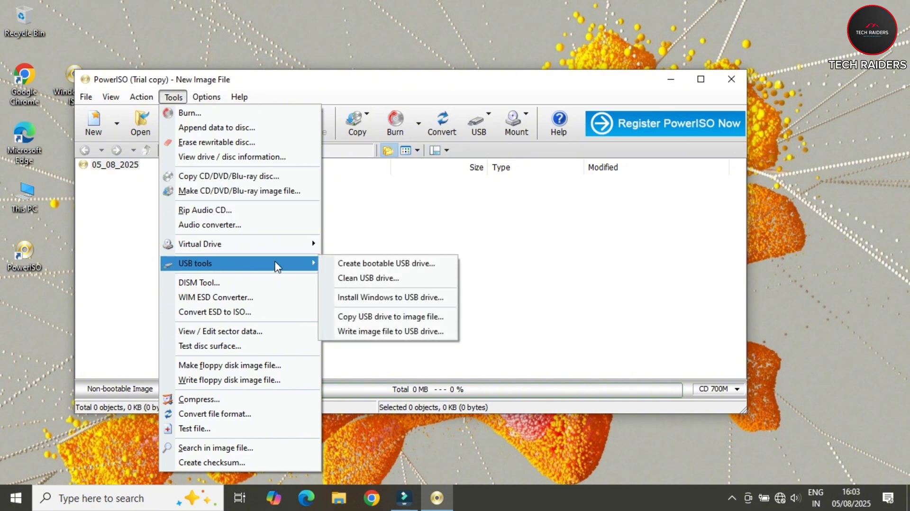
pyautogui.click(379, 265)
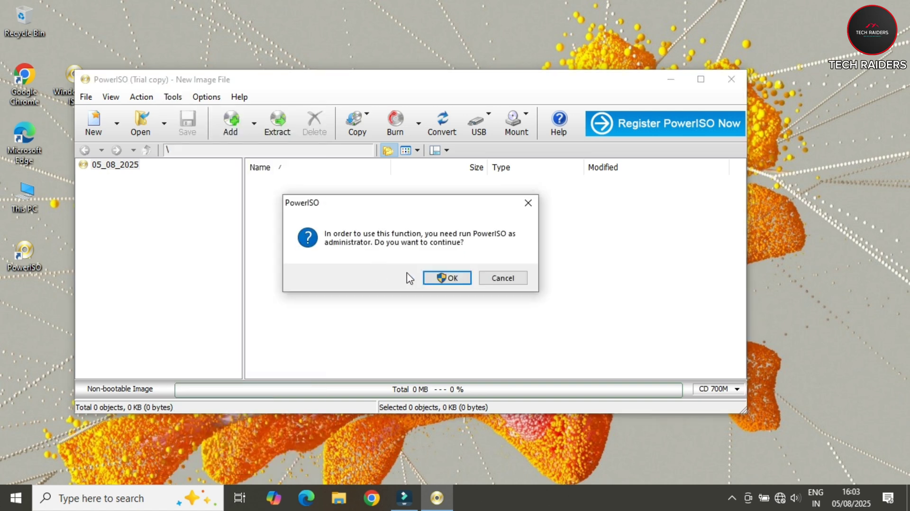
pyautogui.click(447, 277)
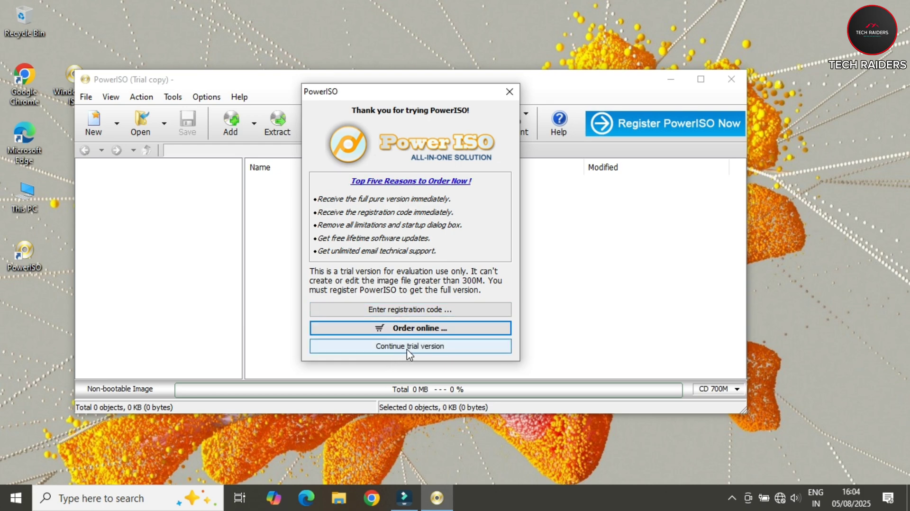
pyautogui.click(409, 346)
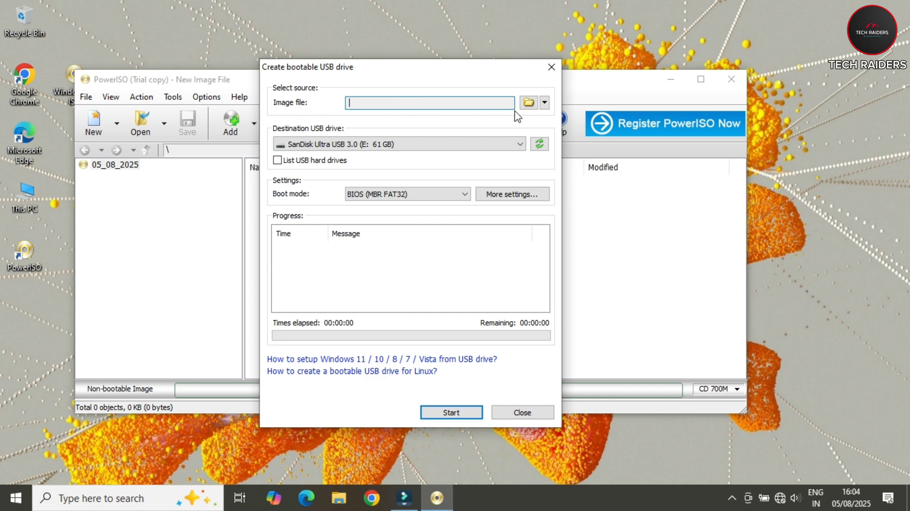
# Step: Select the Windows 10 ISO file on the Desktop as the source image for the bootable USB drive
pyautogui.click(528, 102)
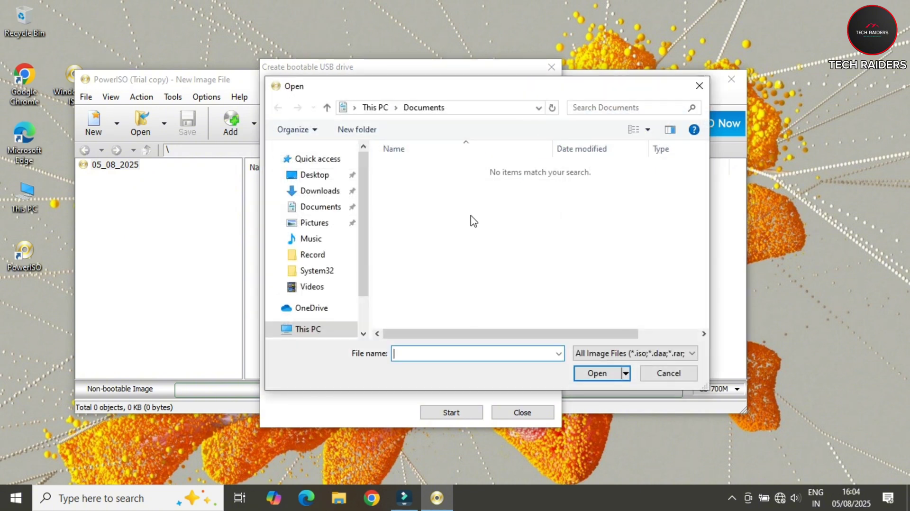
pyautogui.click(317, 177)
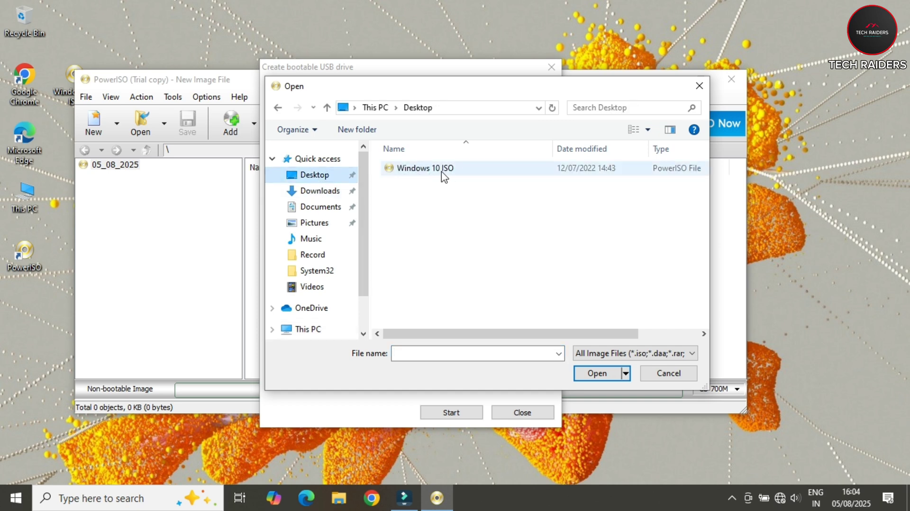
pyautogui.click(442, 171)
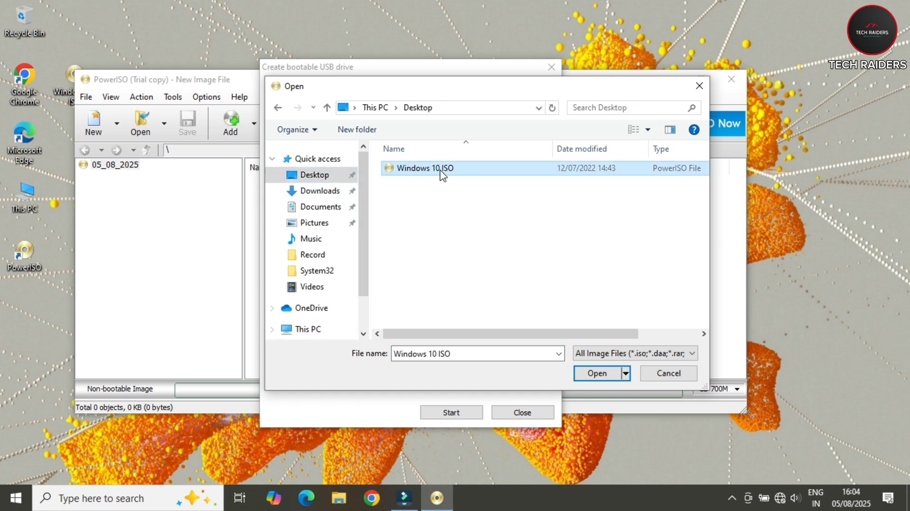
pyautogui.click(596, 374)
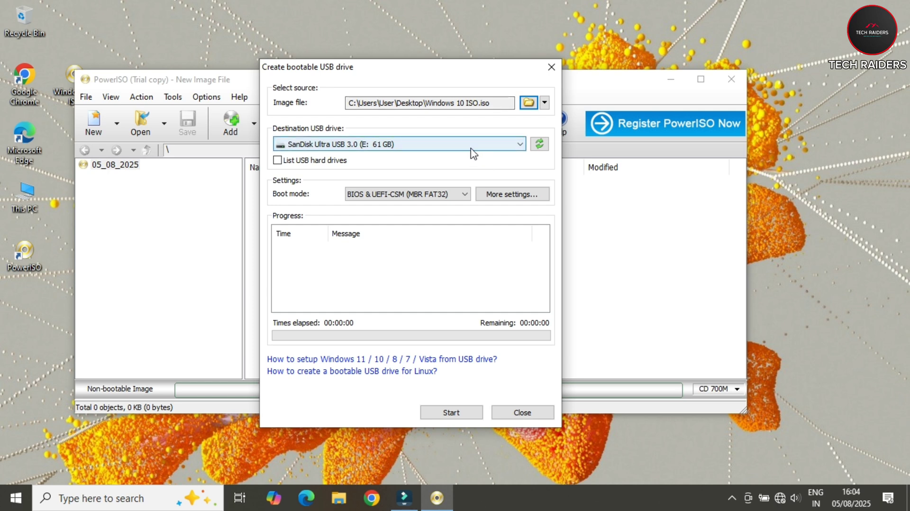
# Step: Choose SanDisk Ultra USB 3.0 (E: 61 GB) as the destination USB drive
pyautogui.click(401, 145)
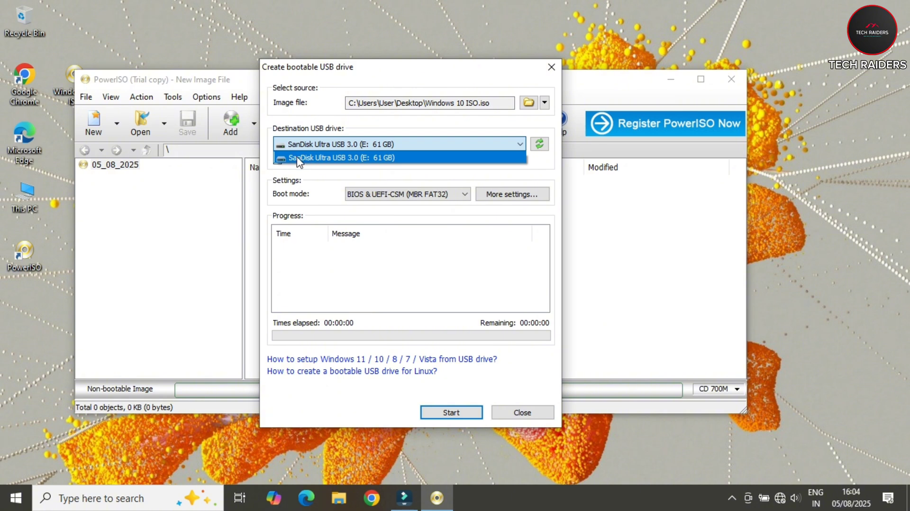
pyautogui.click(416, 141)
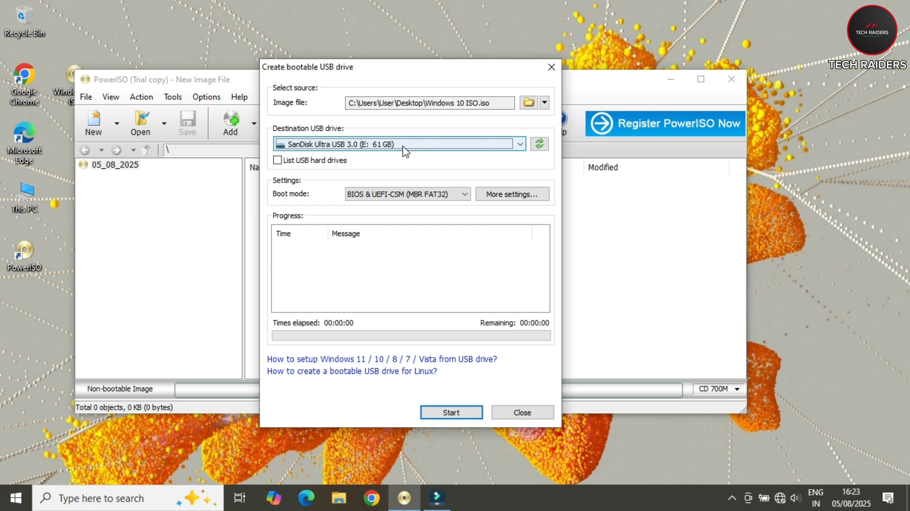
pyautogui.click(405, 144)
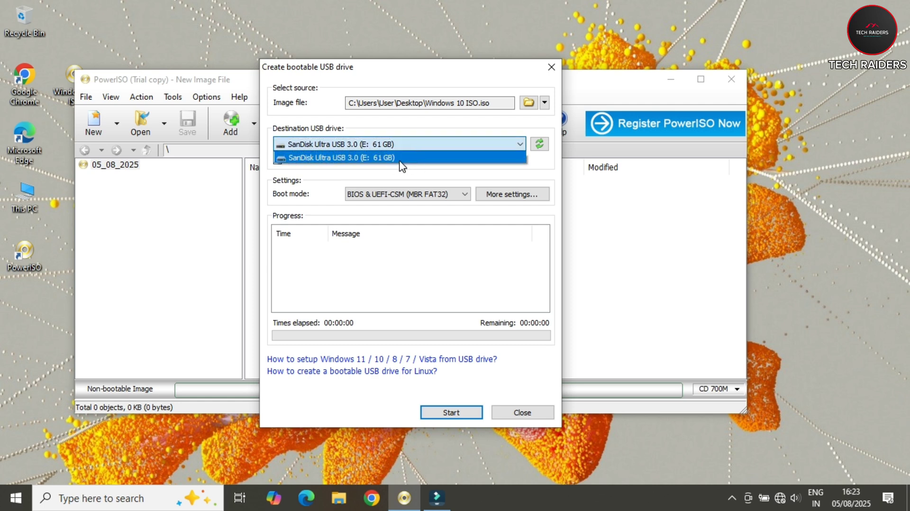
pyautogui.click(401, 161)
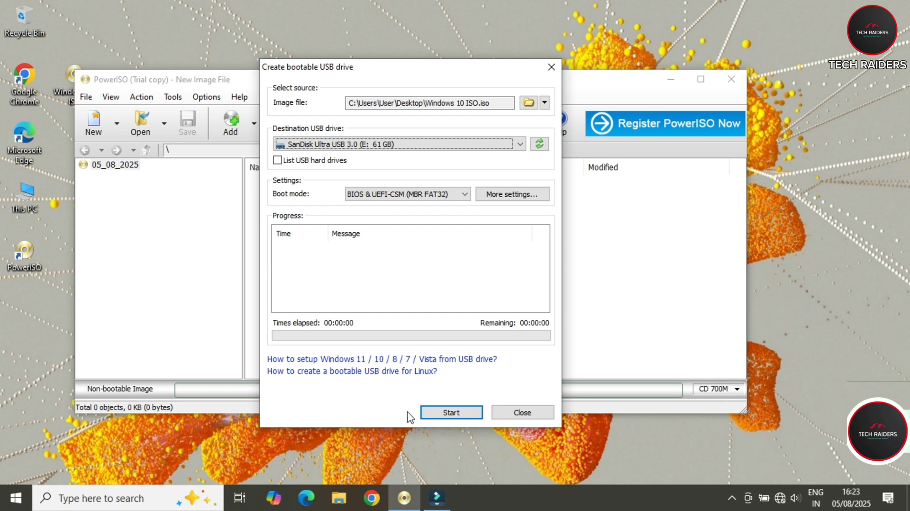
# Step: Write the Windows 10 image to the USB drive, dismiss the completion message and close PowerISO
pyautogui.click(448, 416)
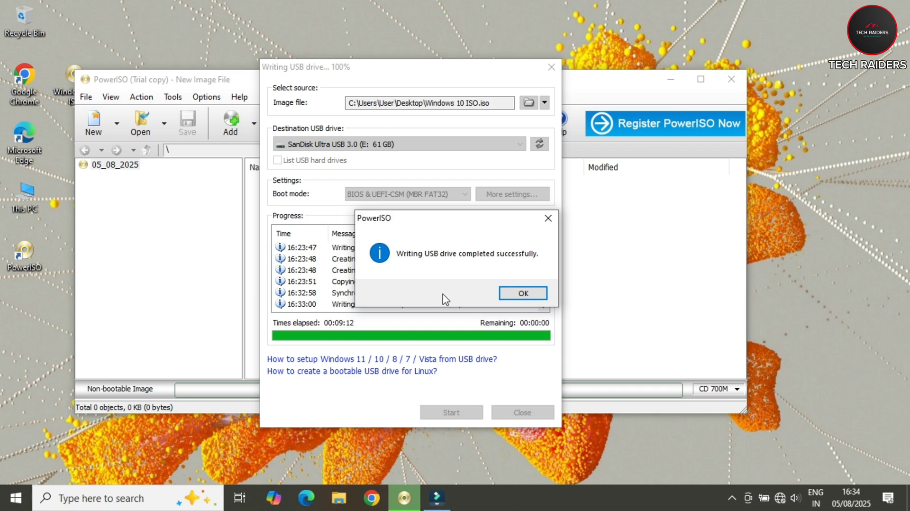
pyautogui.click(519, 294)
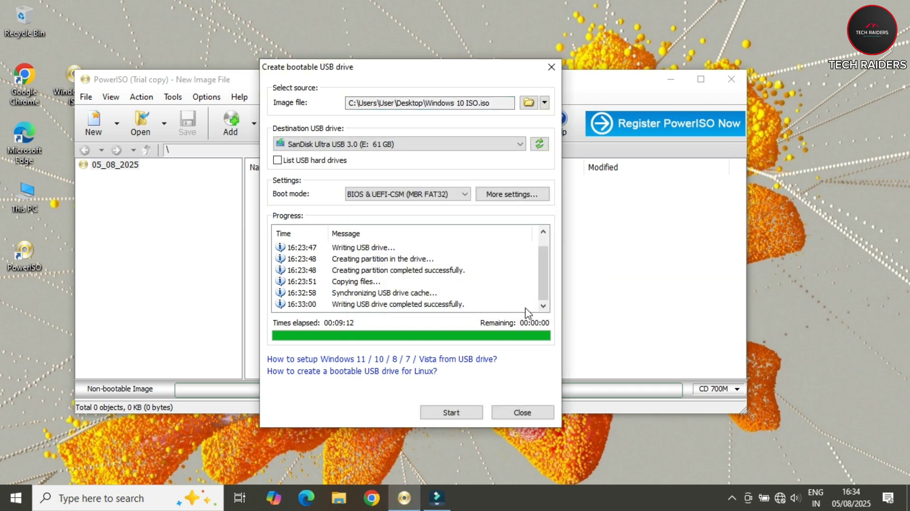
pyautogui.click(522, 412)
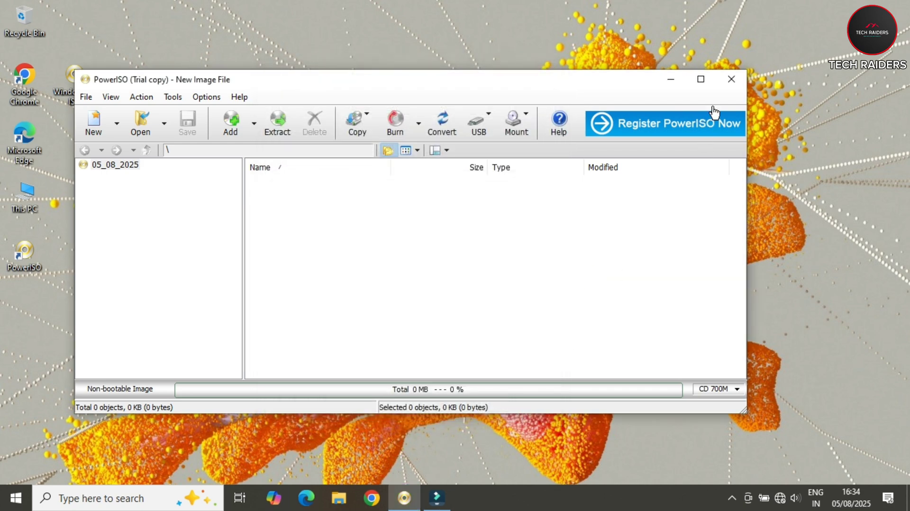
pyautogui.click(731, 80)
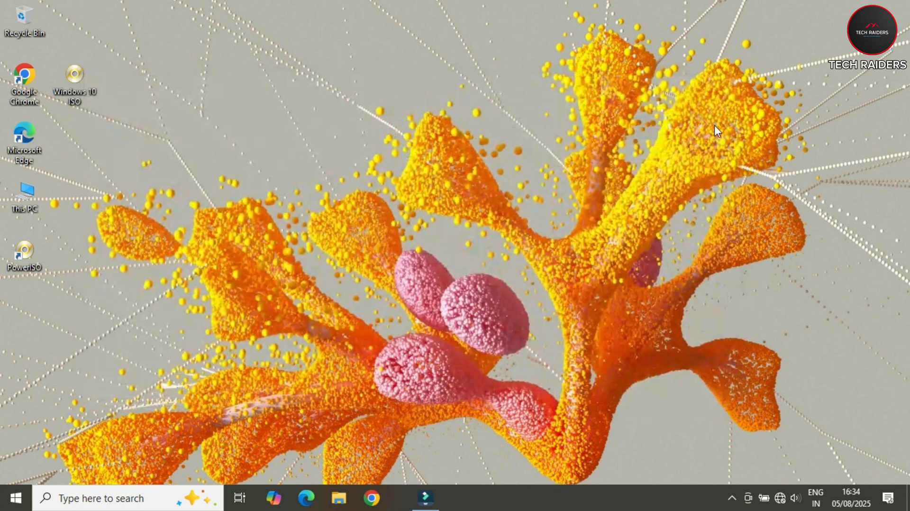
# Step: Open This PC to inspect the written USB drive (E:)
pyautogui.click(35, 194)
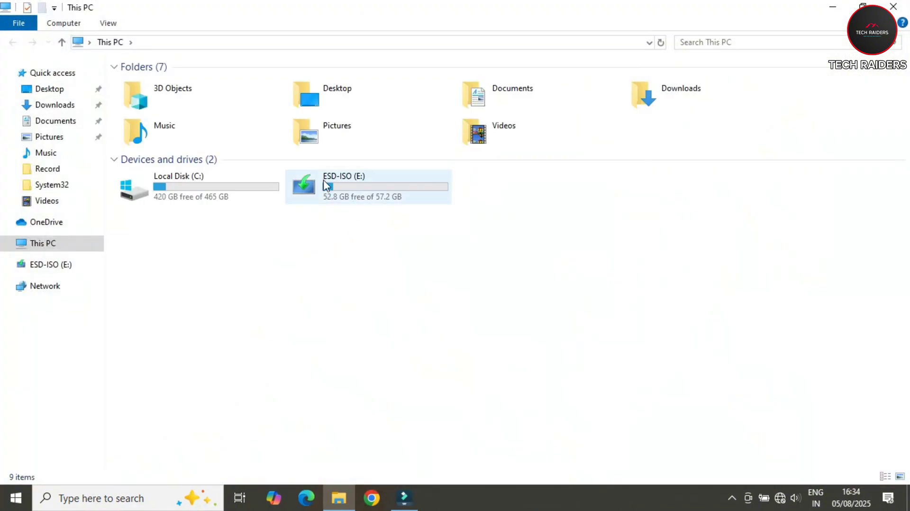